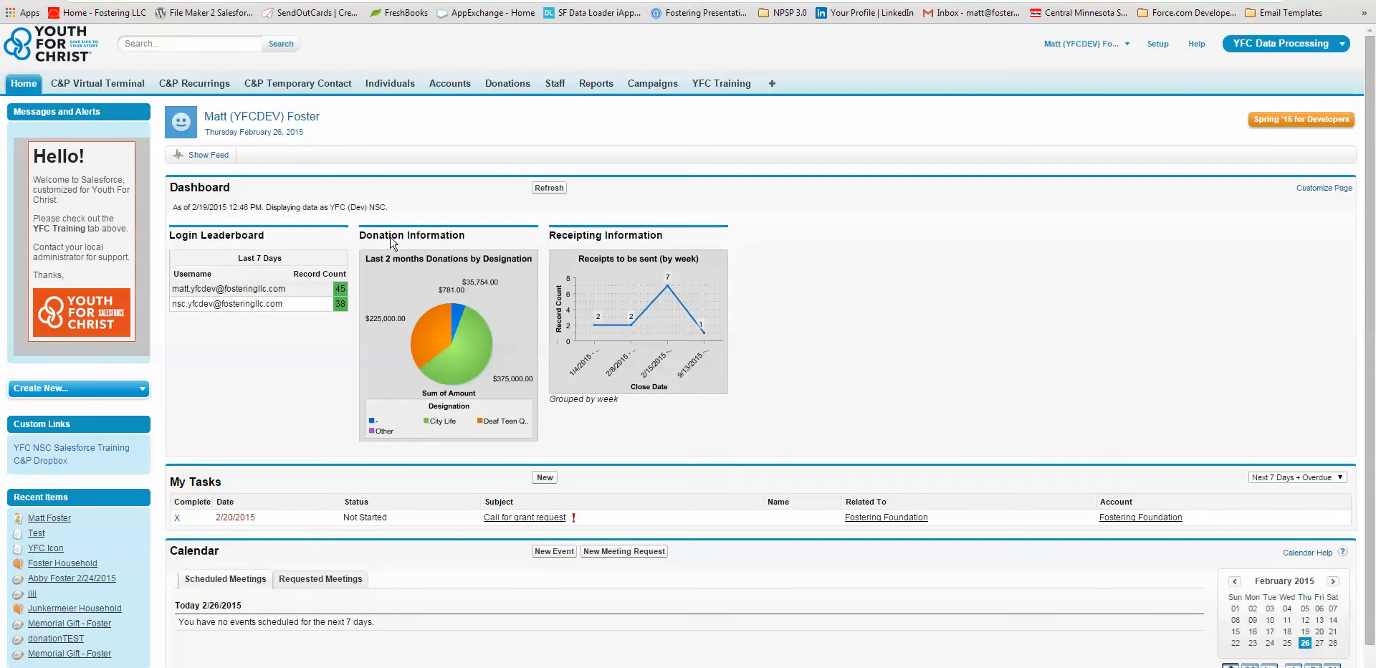
Step: Open the individual's record from the recent items and review the available Ministry/Mailing Interest values, leaving the field as it is
mouse_move(59, 527)
left_click(58, 522)
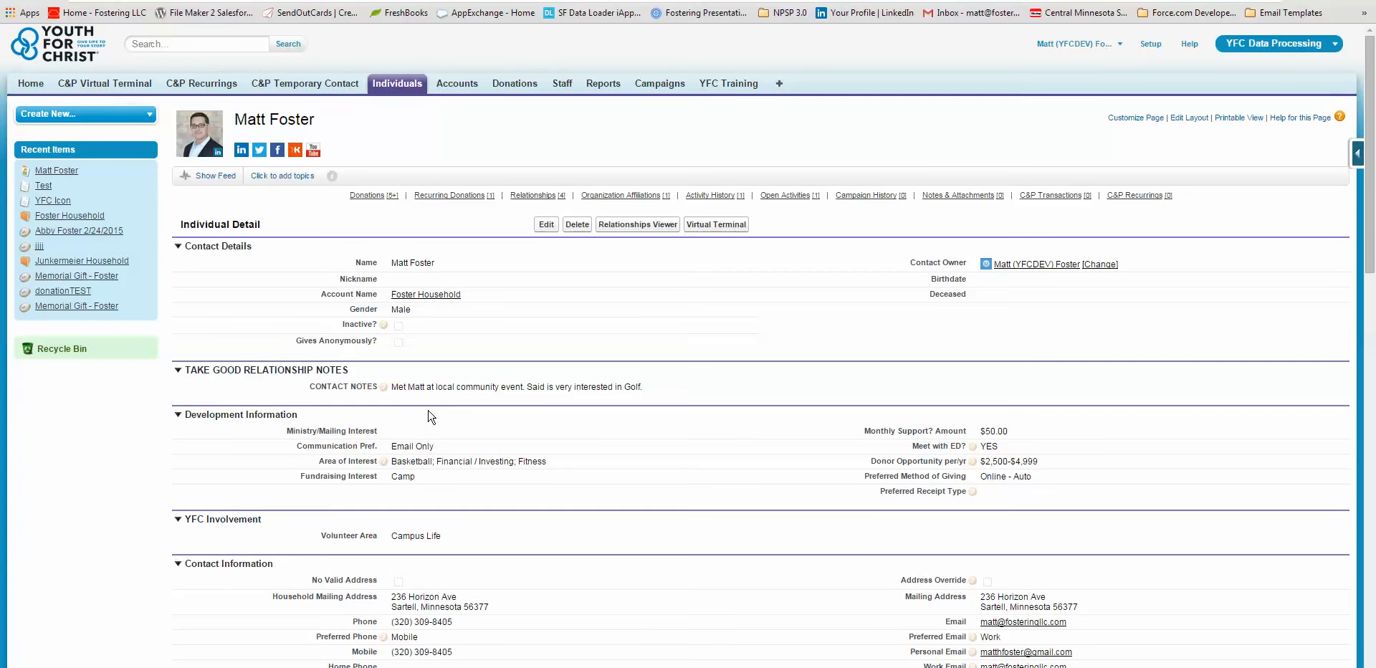
double_click(408, 435)
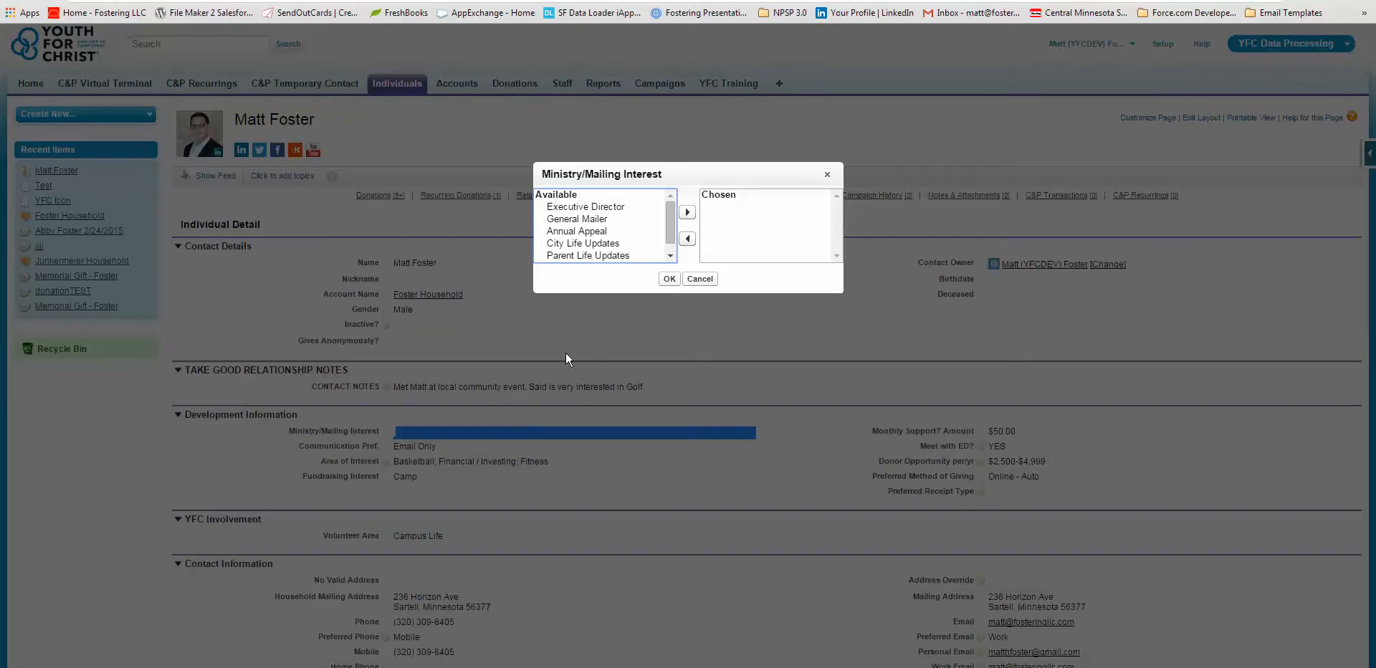
scroll(668, 214, "down", 1)
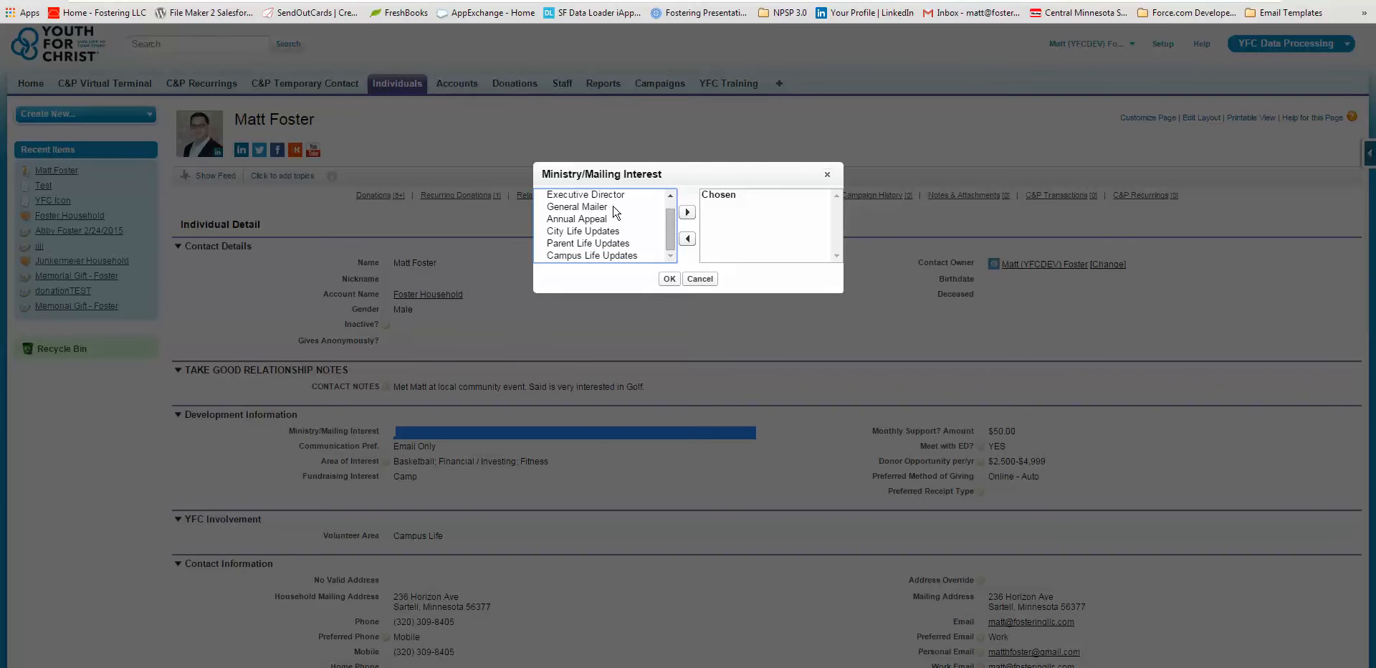
left_click(695, 279)
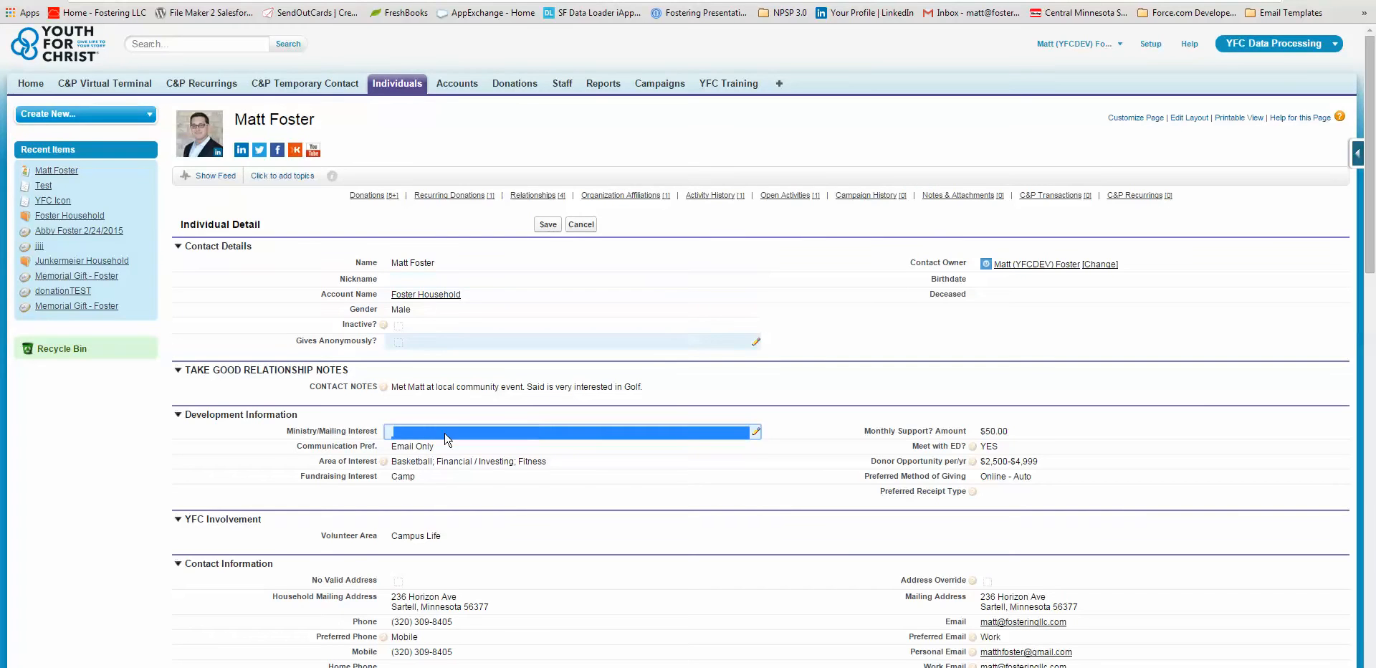
Step: Look through the available Communication Pref. options on the individual's record without changing the selection
double_click(424, 447)
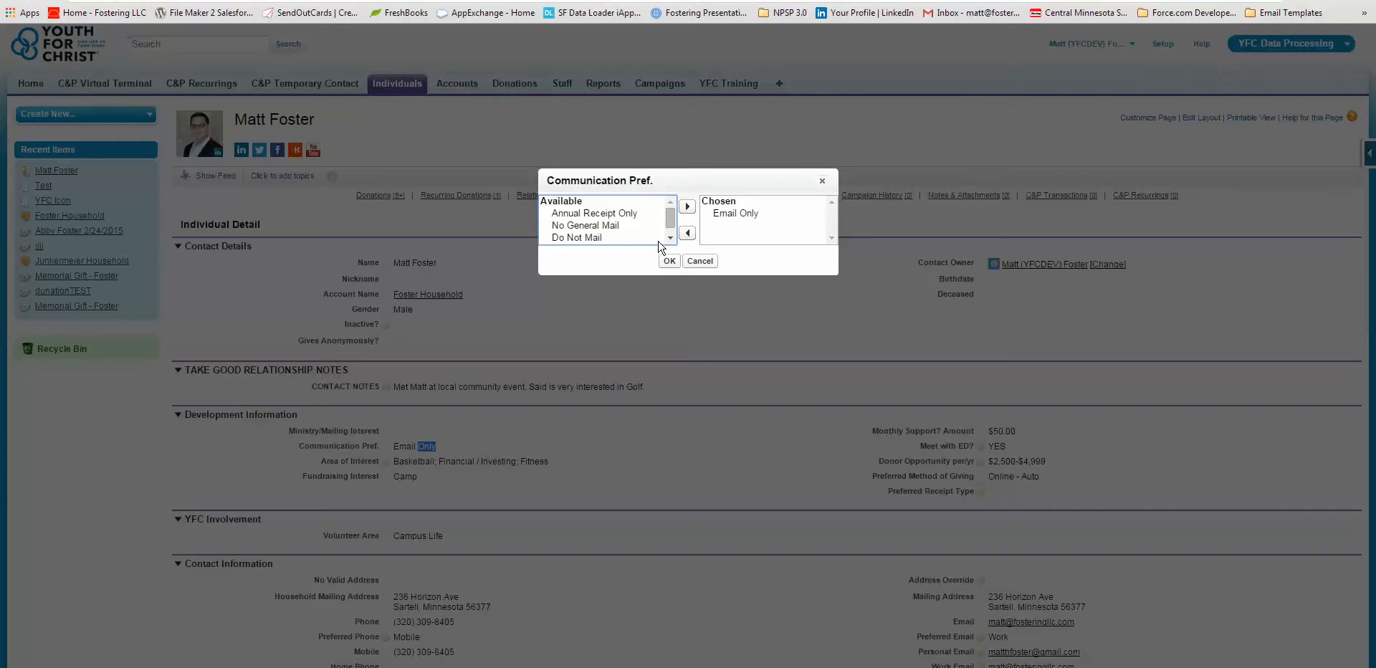
scroll(672, 228, "down", 1)
left_click(701, 261)
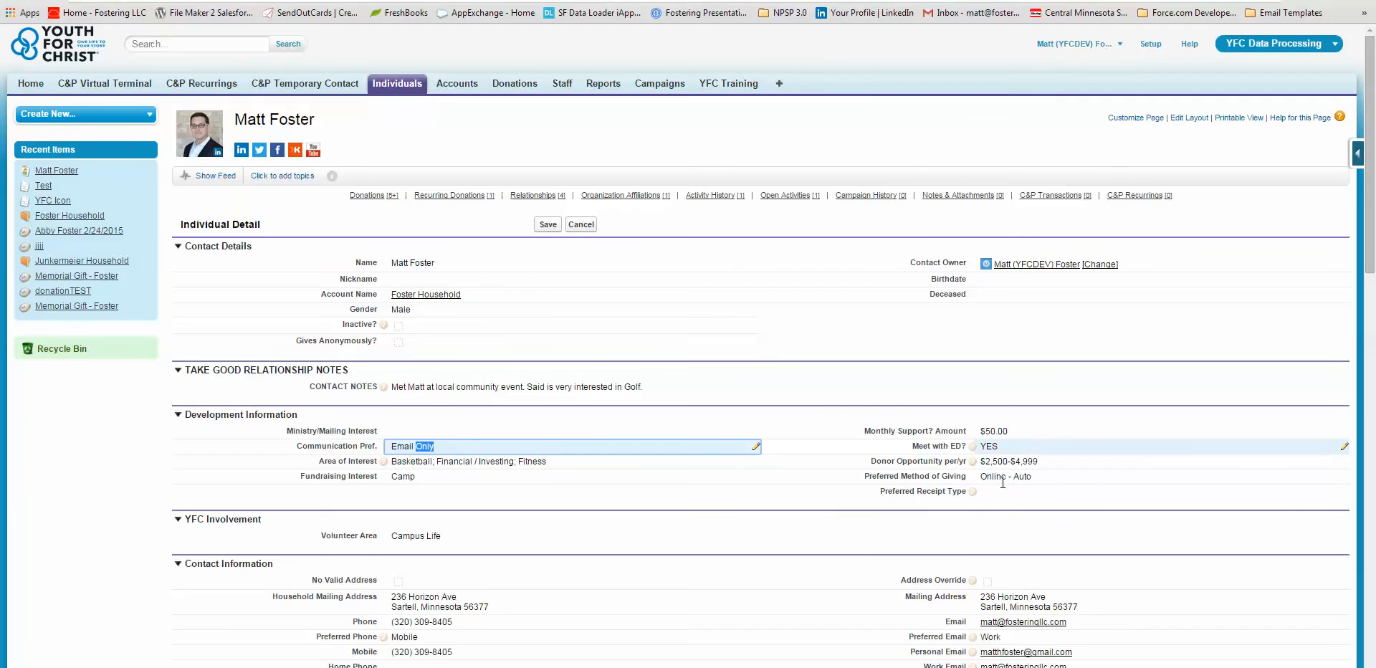
Step: Check the Ministry/Mailing Interest choices on the individual's record once more and close them without choosing any
left_click(421, 437)
double_click(432, 437)
mouse_move(674, 227)
left_mouse_down()
mouse_move(675, 245)
mouse_move(675, 224)
left_mouse_up()
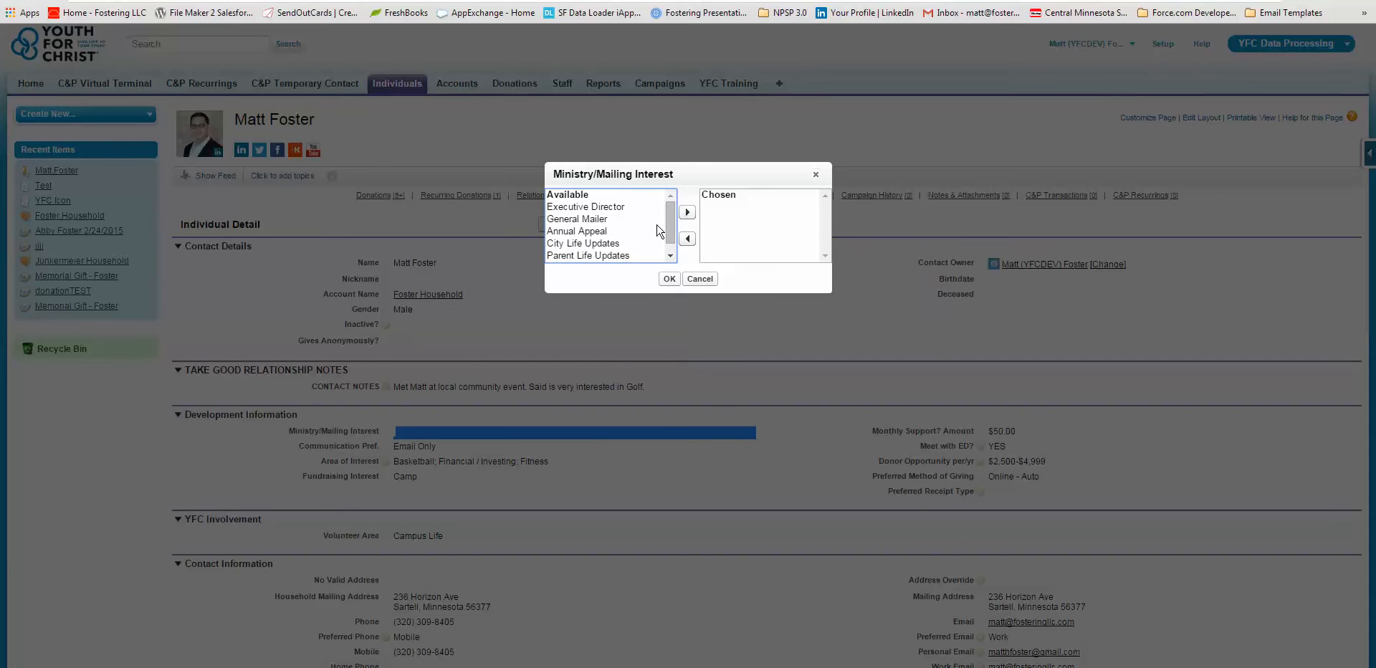
left_click(700, 280)
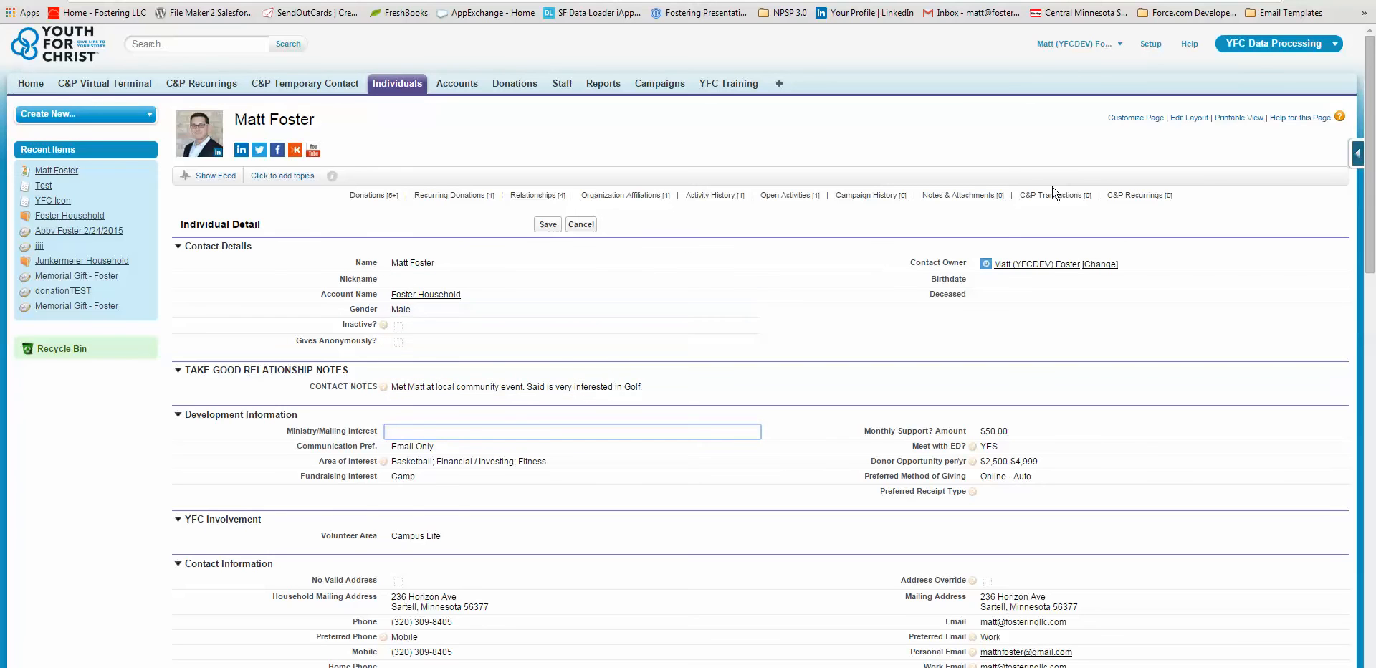
Step: Open the Contact fields setup page from the individual's record and look over its standard and custom field sections
left_click(1358, 158)
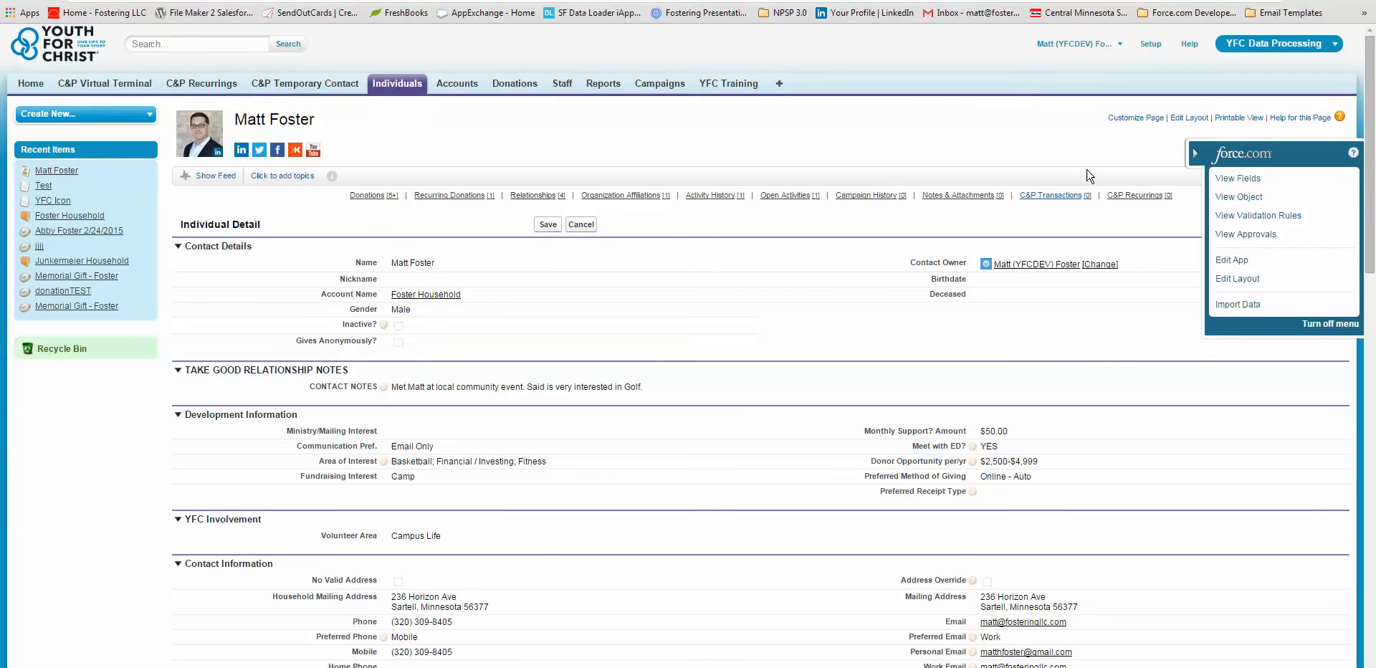
left_click(1243, 179)
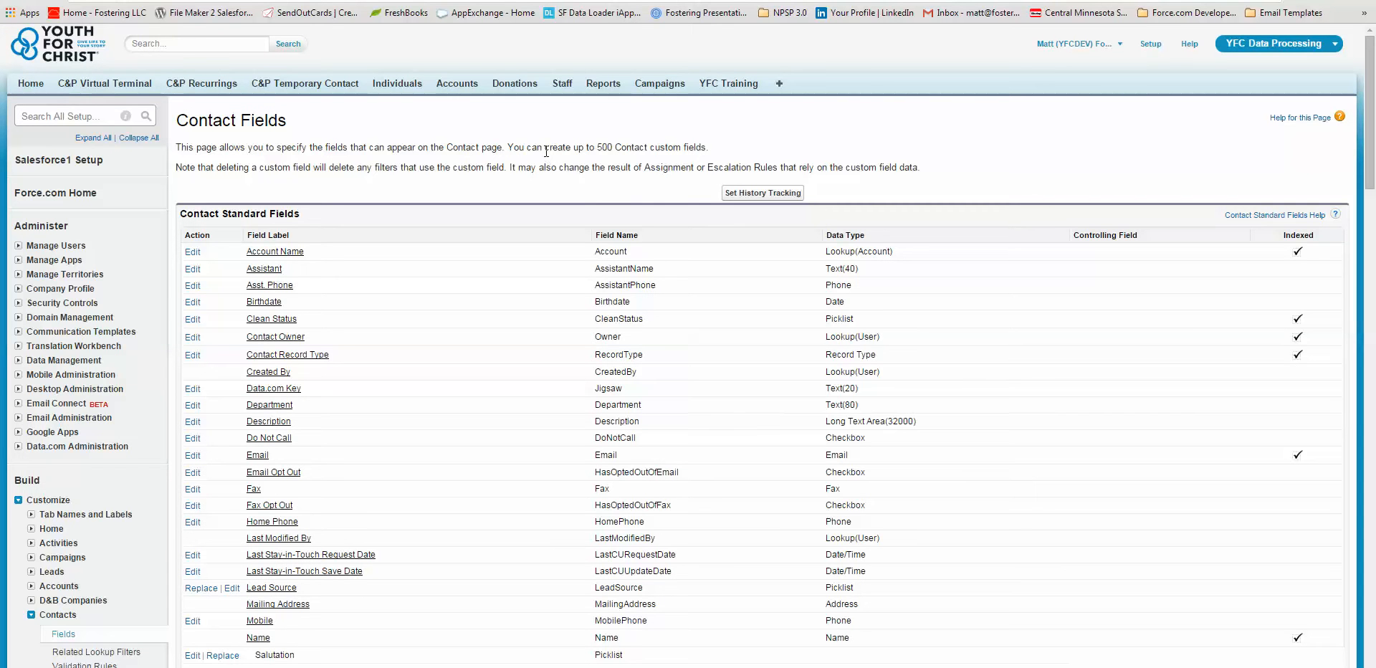
scroll(541, 163, "down", 3)
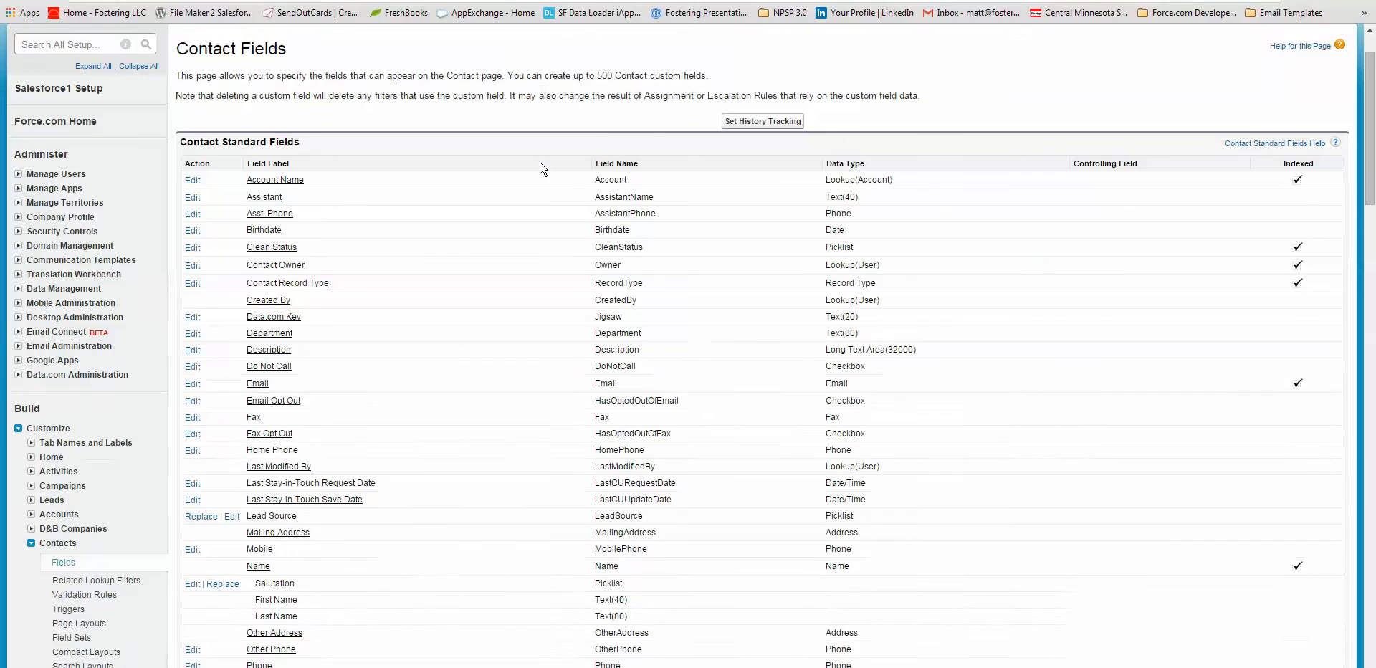
scroll(368, 123, "up", 3)
scroll(461, 282, "down", 5)
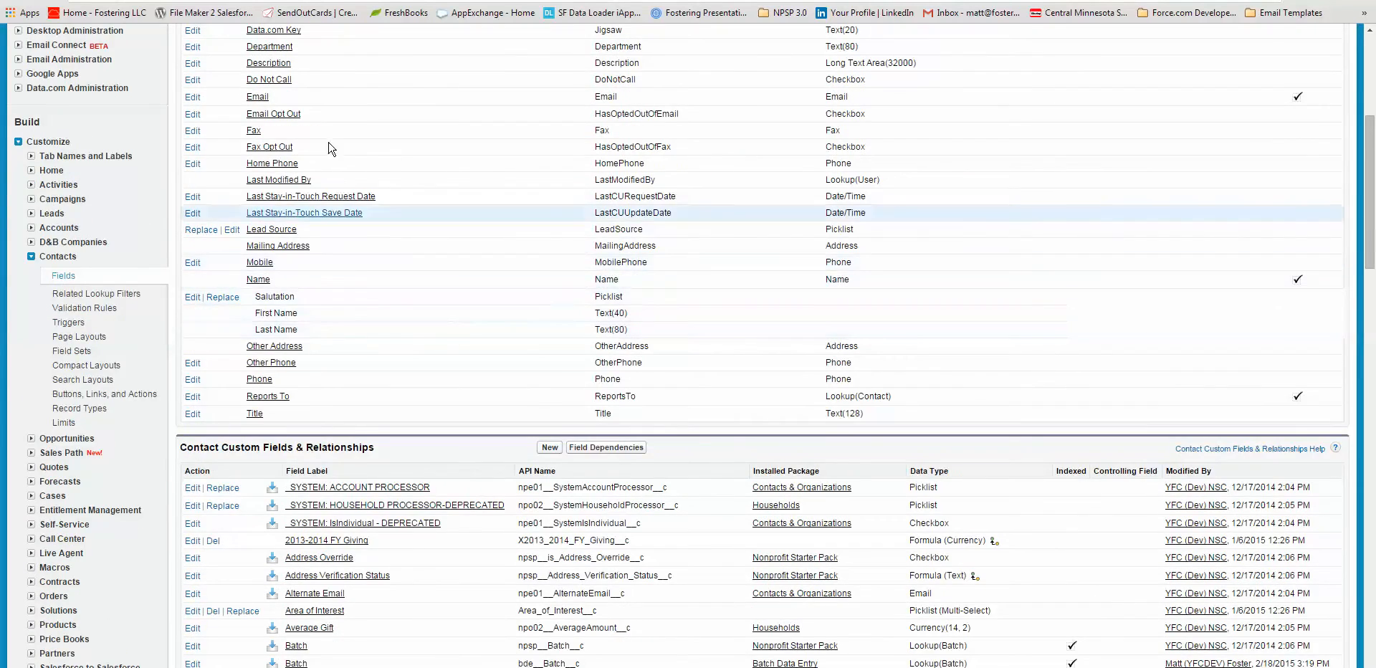
scroll(412, 494, "up", 4)
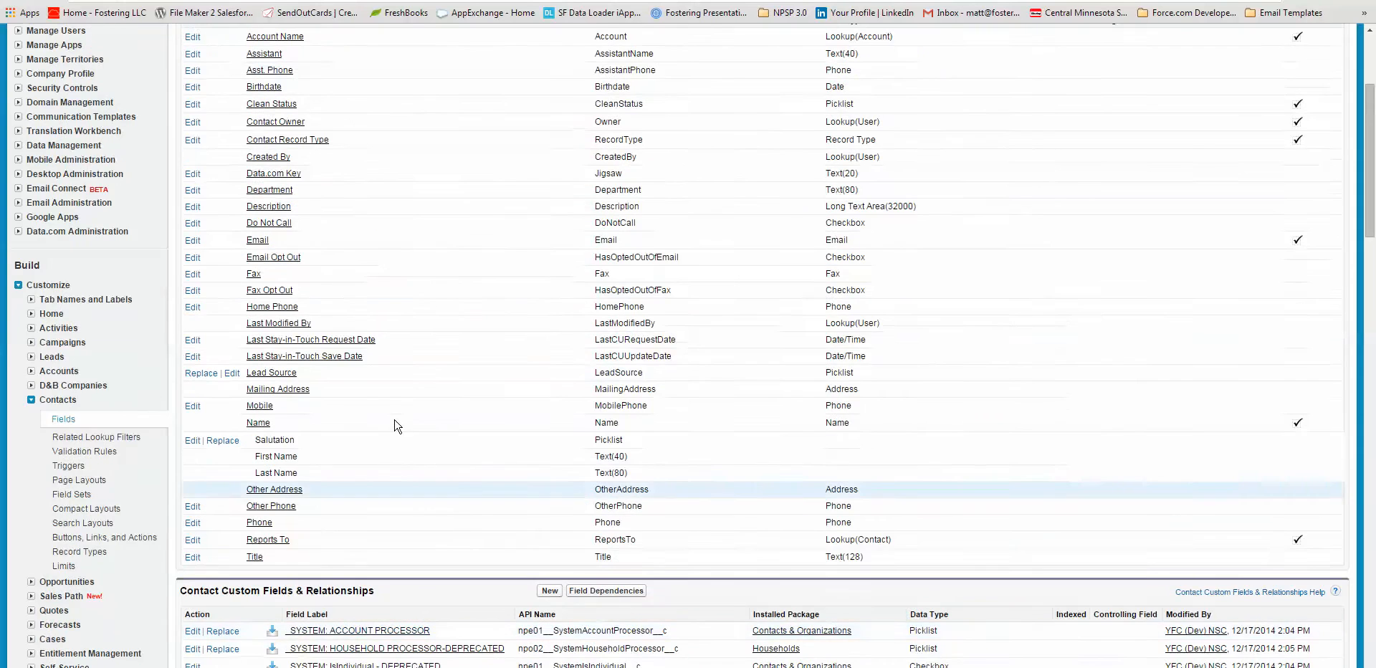
left_click_drag(212, 144, 291, 147)
scroll(237, 215, "down", 7)
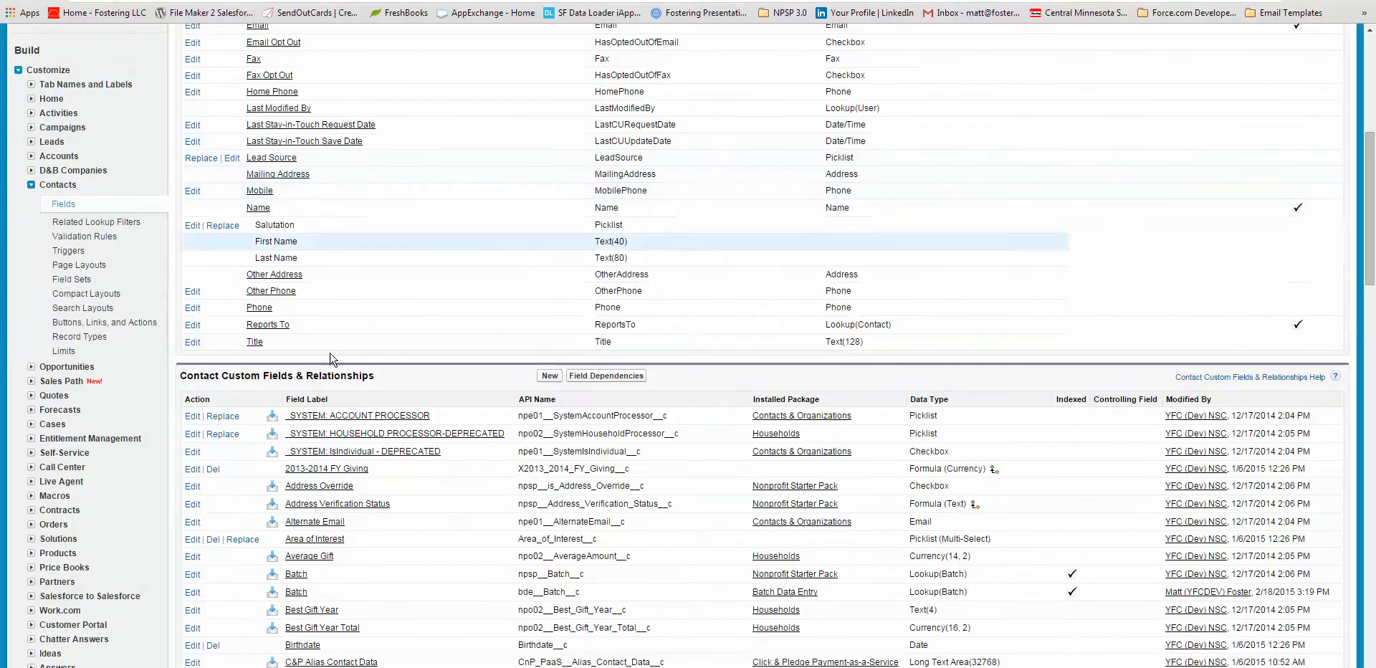
left_click_drag(181, 233, 407, 238)
left_click(433, 237)
Step: Find the Ministry/Mailing Interest field among the Contact custom fields and open its definition
scroll(506, 356, "down", 2)
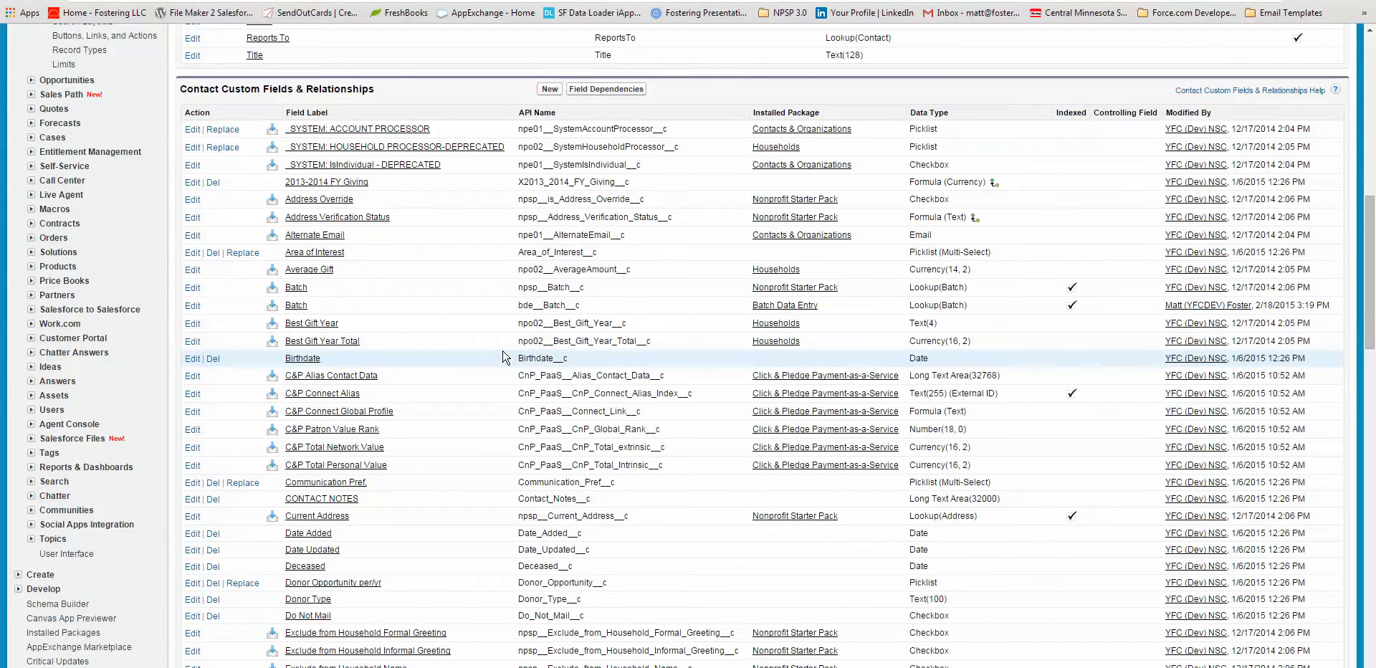
scroll(506, 357, "down", 2)
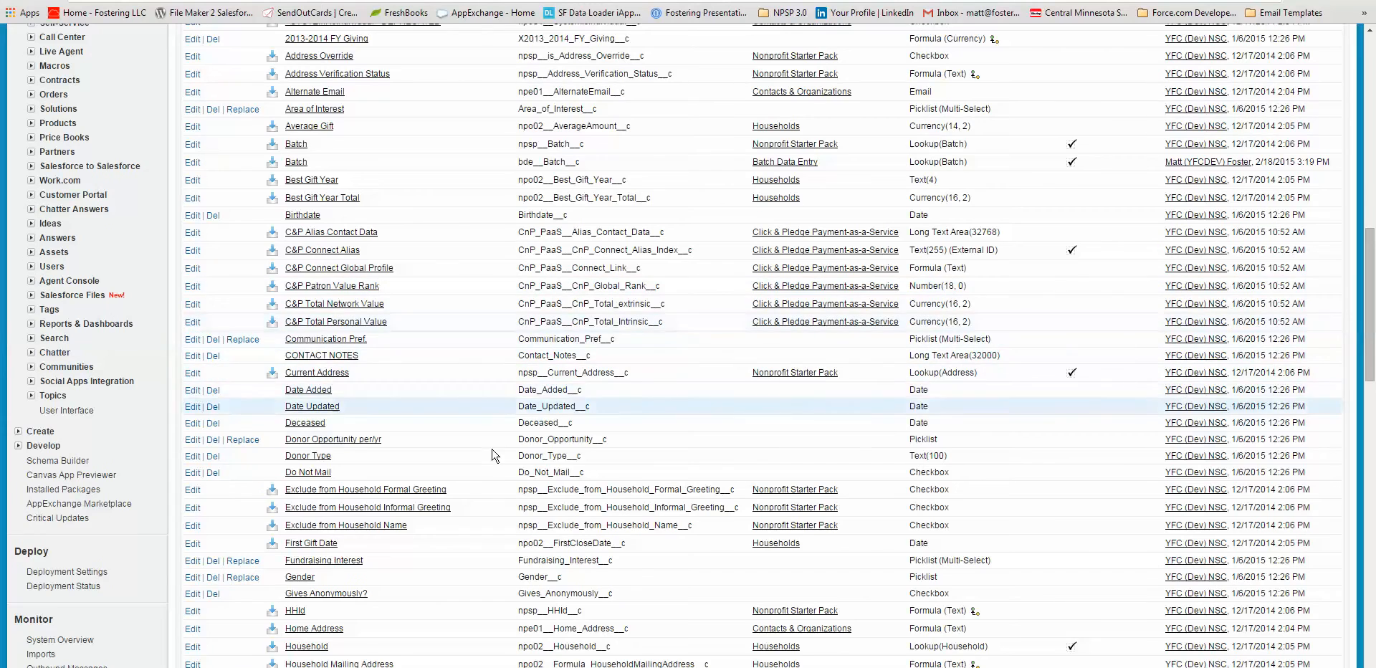
scroll(490, 437, "down", 3)
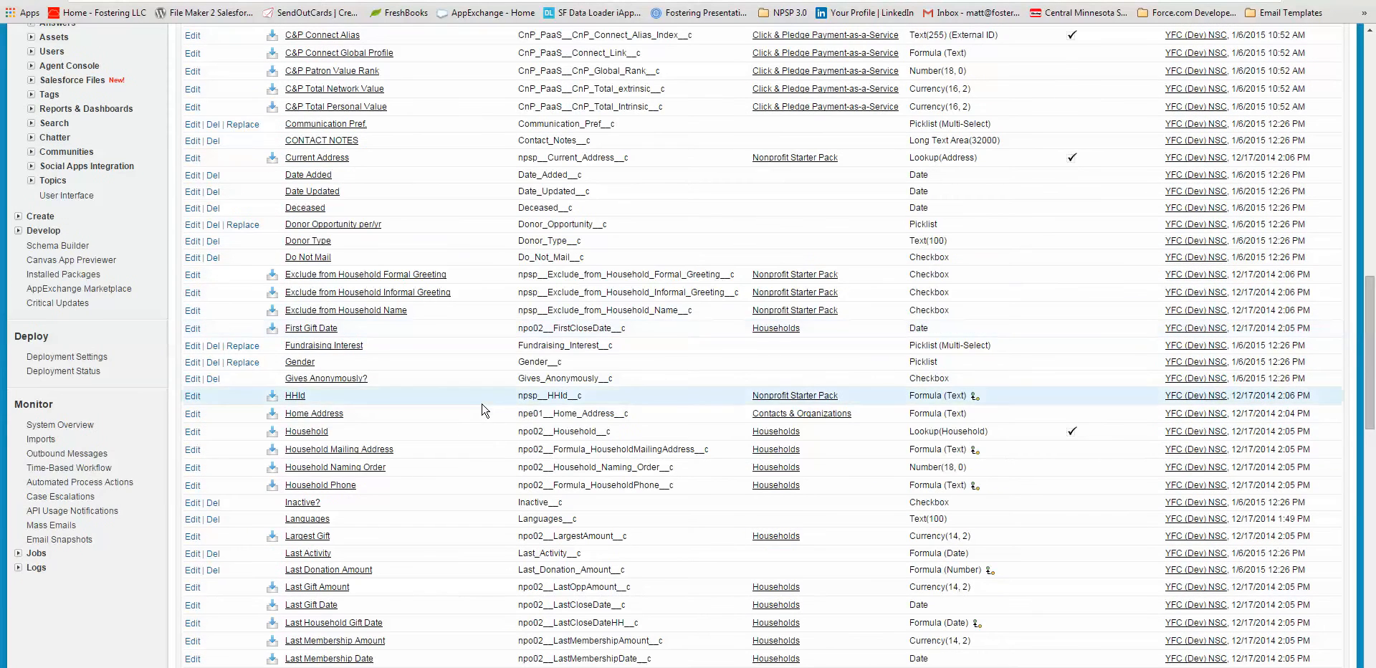
scroll(367, 435, "down", 2)
scroll(367, 435, "down", 3)
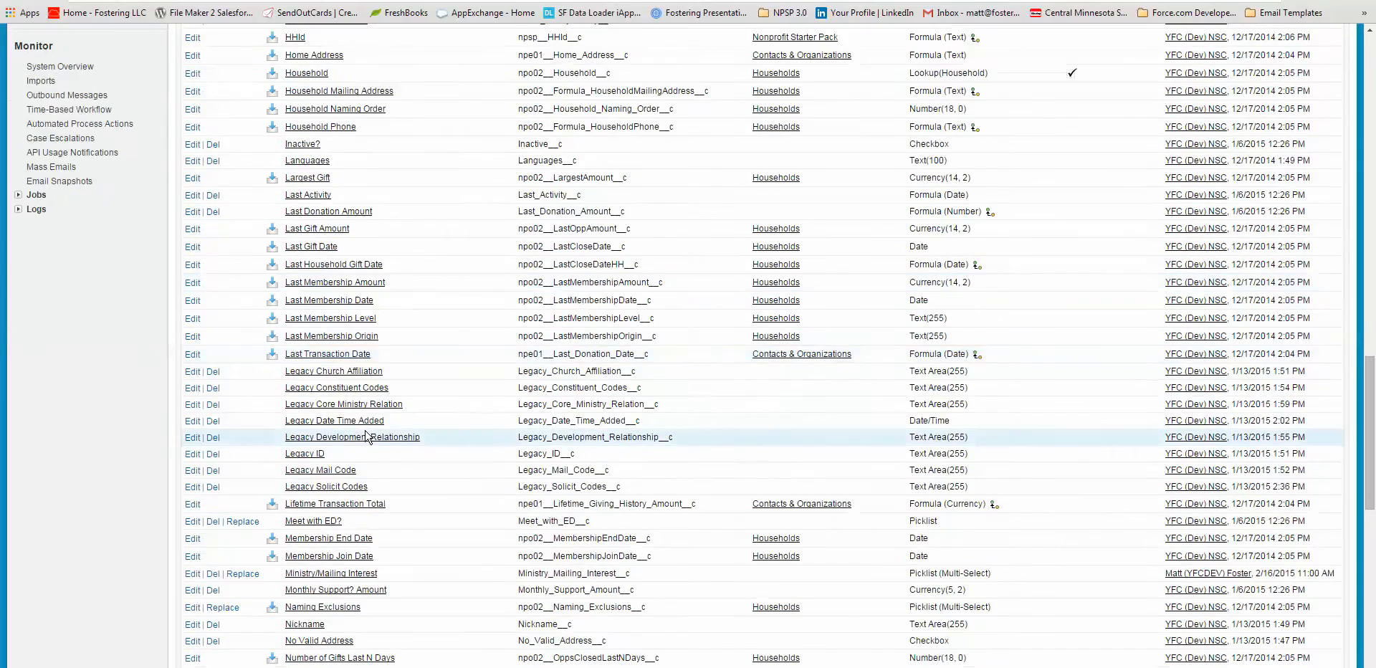
scroll(367, 435, "down", 3)
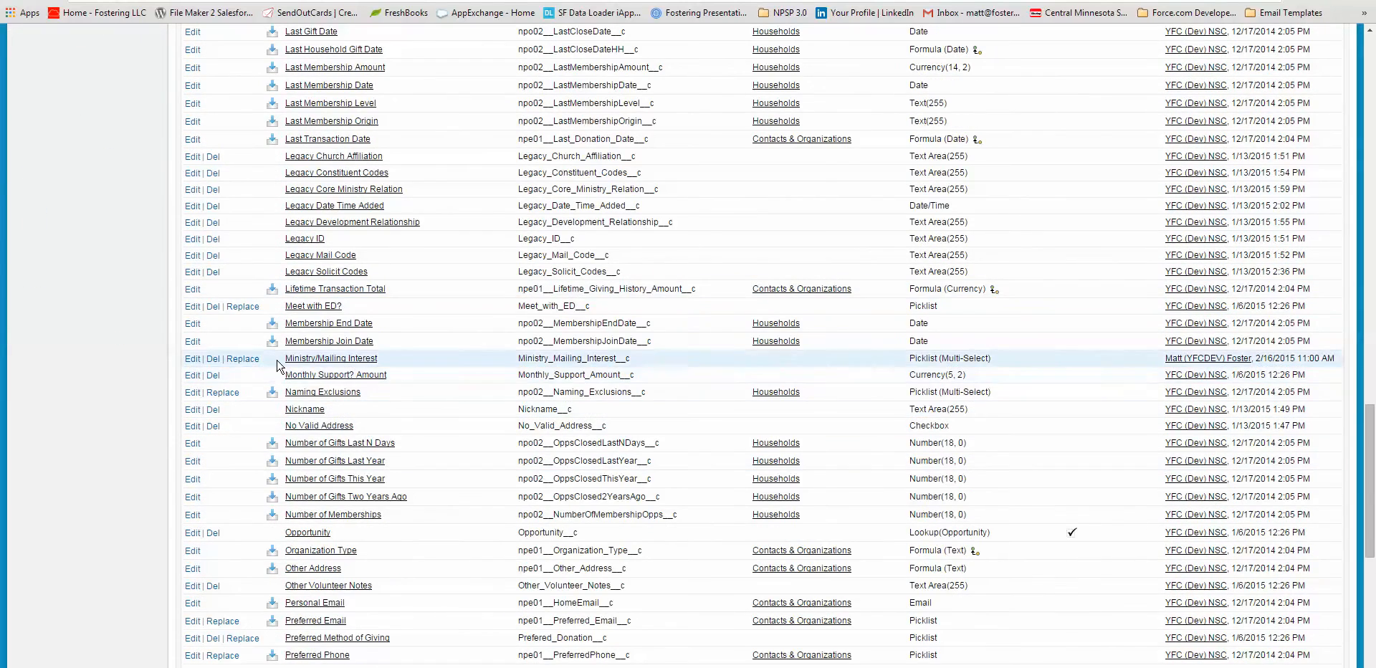
left_click_drag(295, 363, 386, 357)
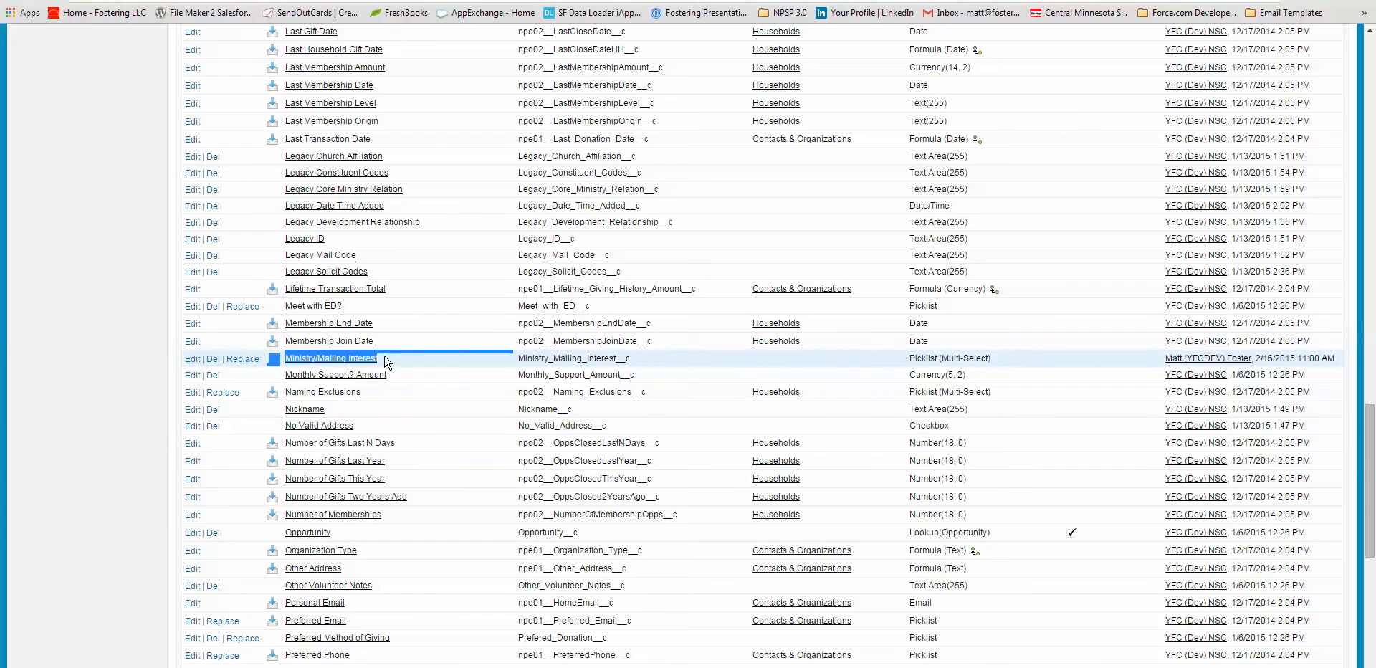
left_click(396, 361)
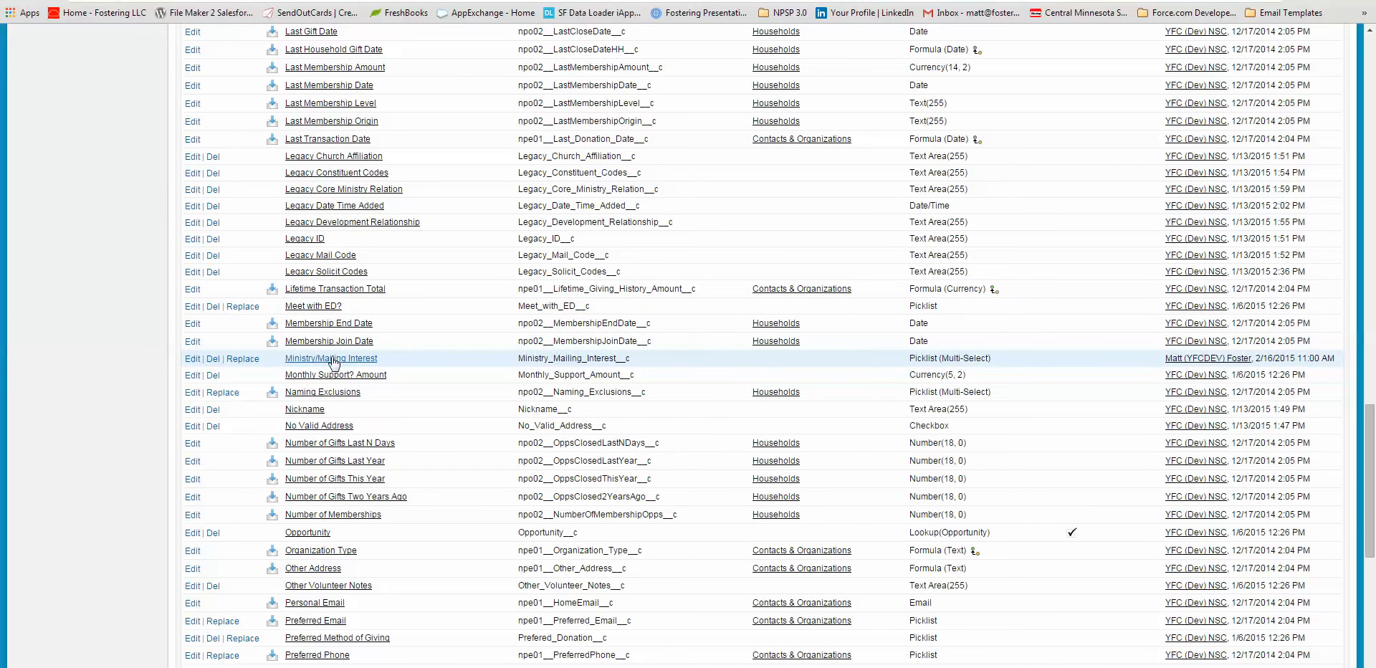
left_click_drag(283, 359, 1000, 360)
left_click(463, 375)
left_click(390, 360)
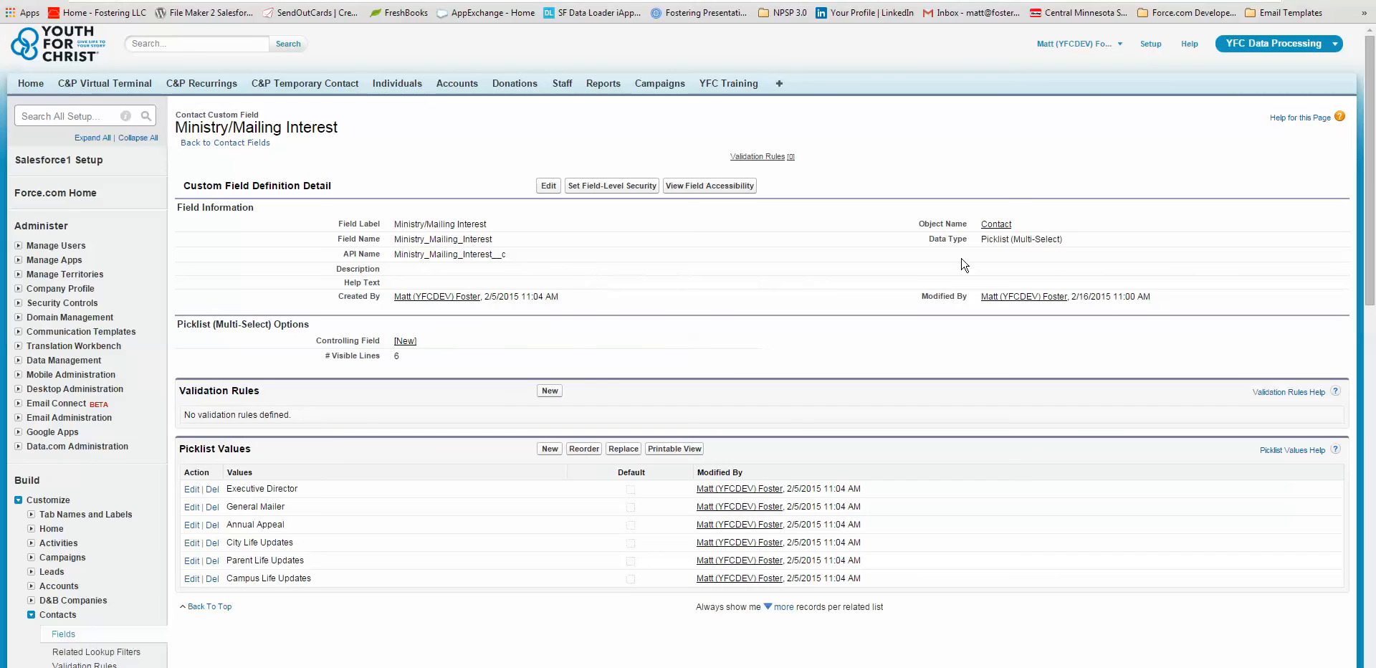
Step: Check the data type in the Ministry/Mailing Interest field's information
left_click_drag(952, 239, 969, 240)
left_click(860, 204)
left_click_drag(1066, 241, 926, 240)
left_click(903, 244)
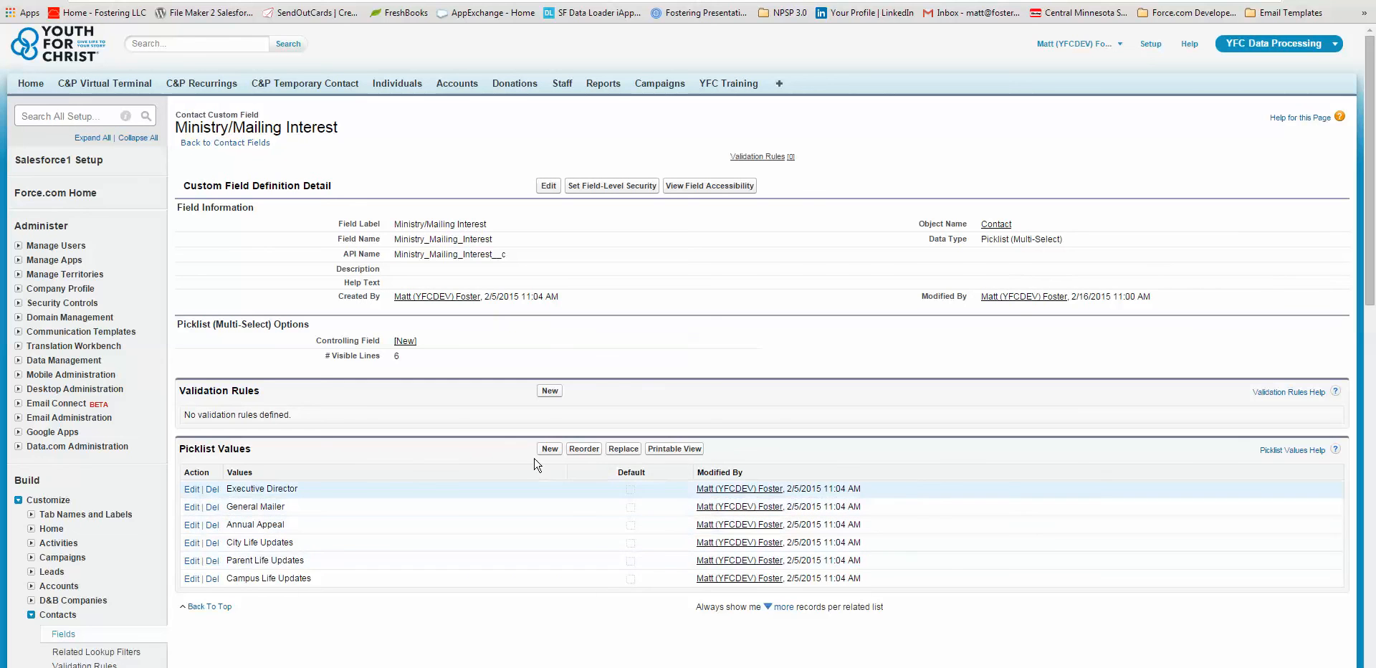
Step: Add the picklist value "YFC Wheels Mailing List" to the Ministry/Mailing Interest field and save it
left_click(549, 449)
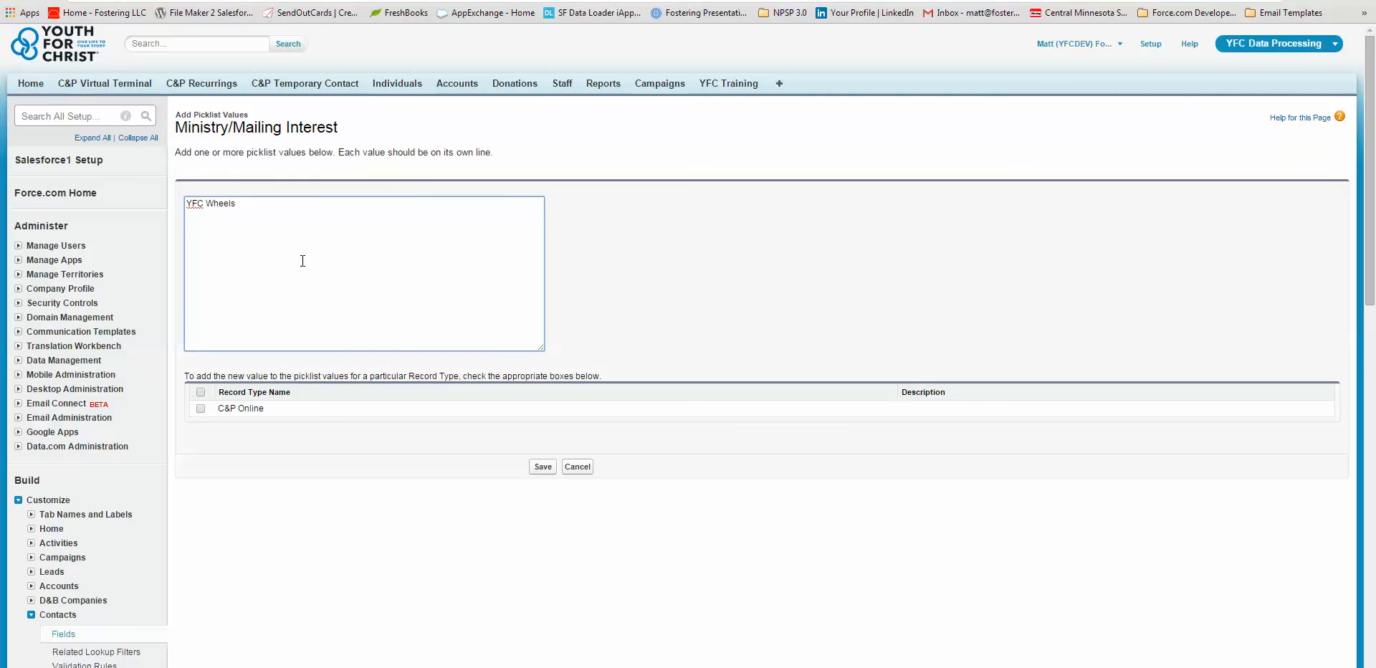
type("ilin")
type("ng L")
left_click(543, 467)
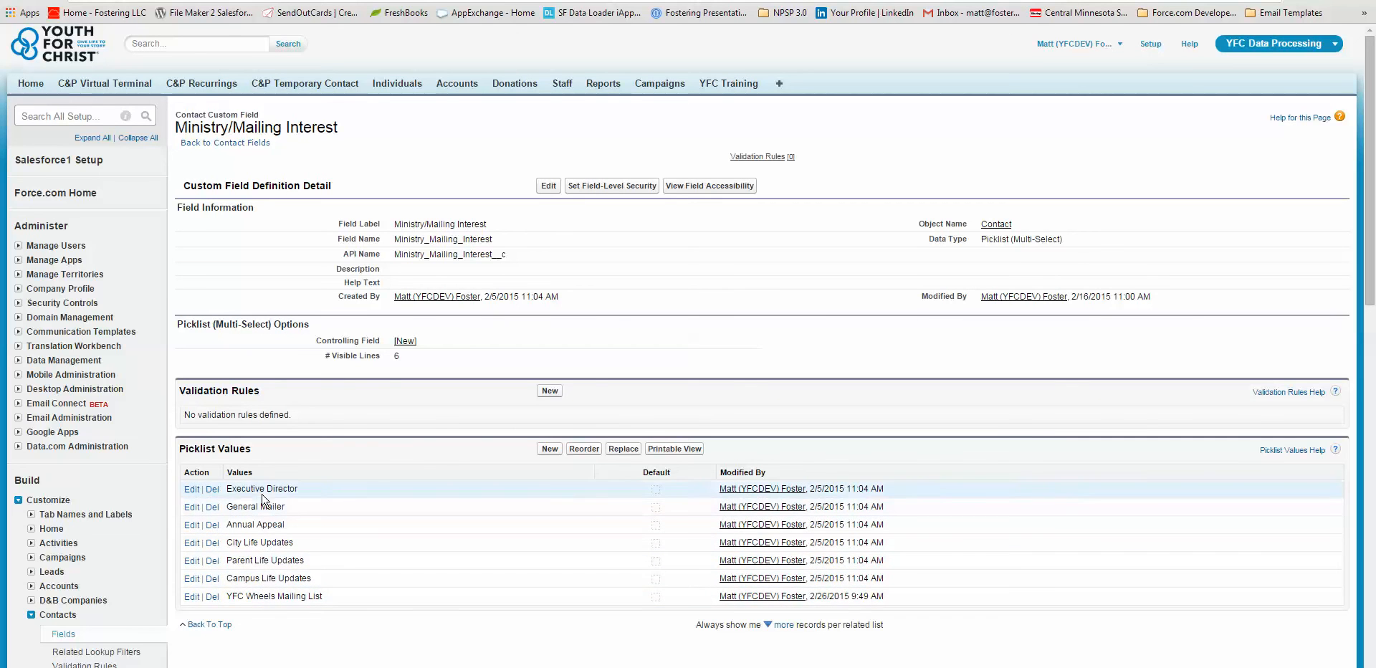
Step: Set the Ministry/Mailing Interest picklist values to sort alphabetically and save the new order
left_click(593, 449)
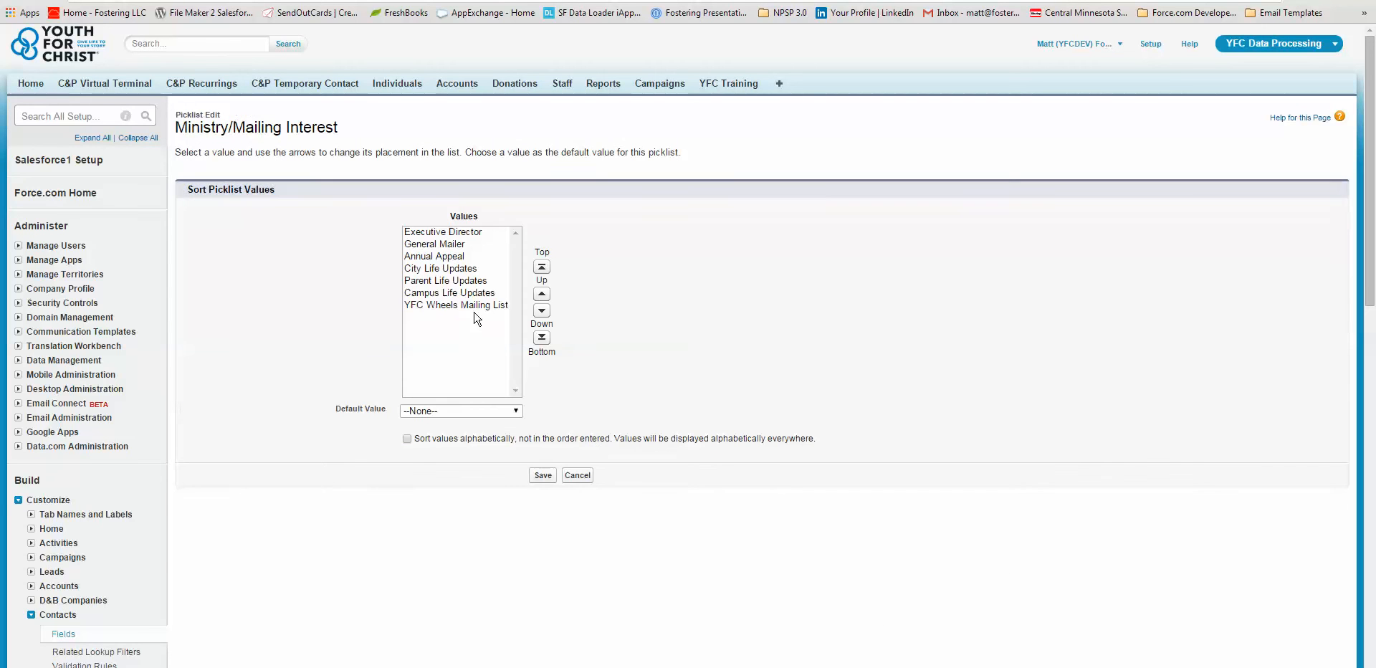
left_click(502, 304)
left_click(541, 267)
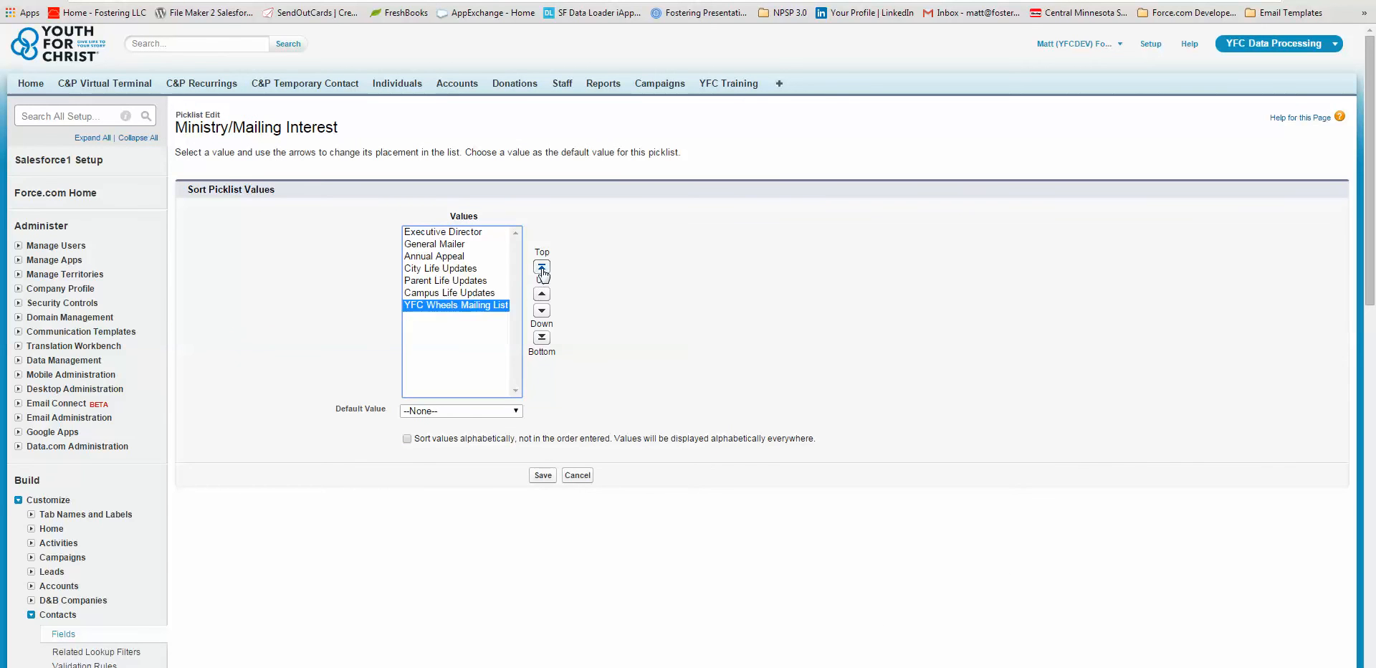
left_click(408, 439)
left_click(539, 475)
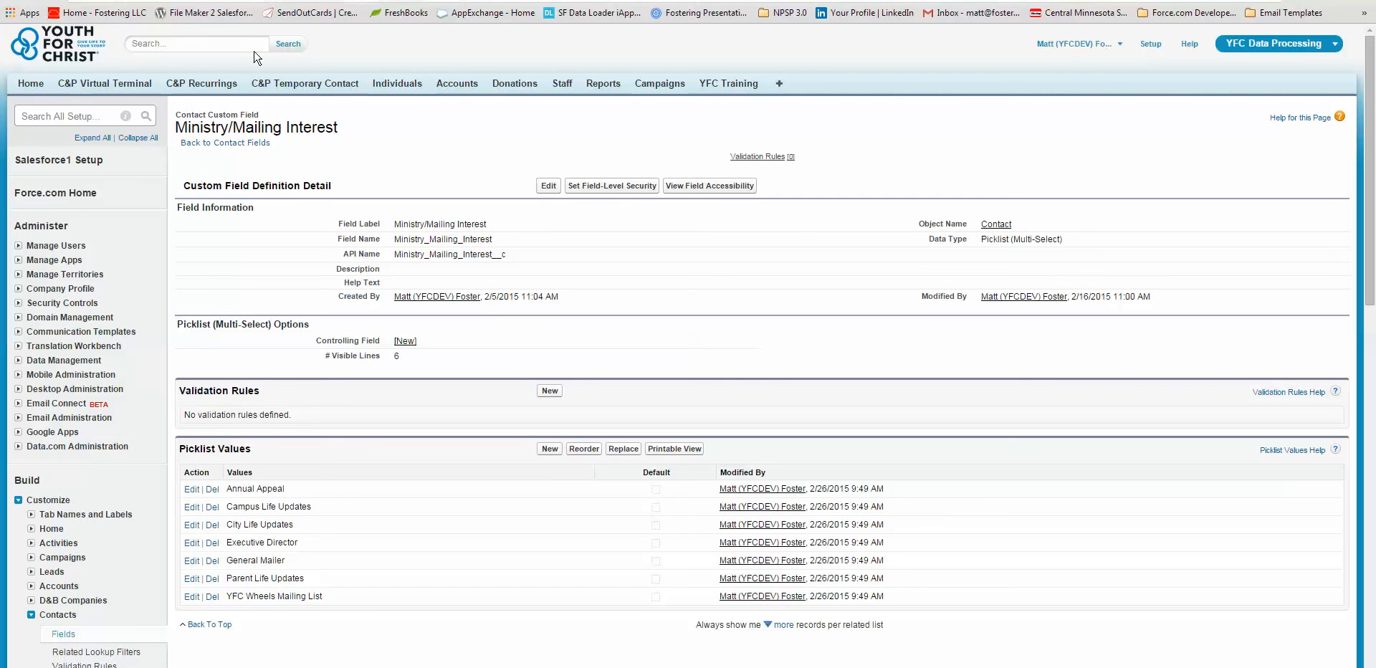
Step: Reopen the individual's record from the home page and set Ministry/Mailing Interest to YFC Wheels Mailing List
left_click(27, 84)
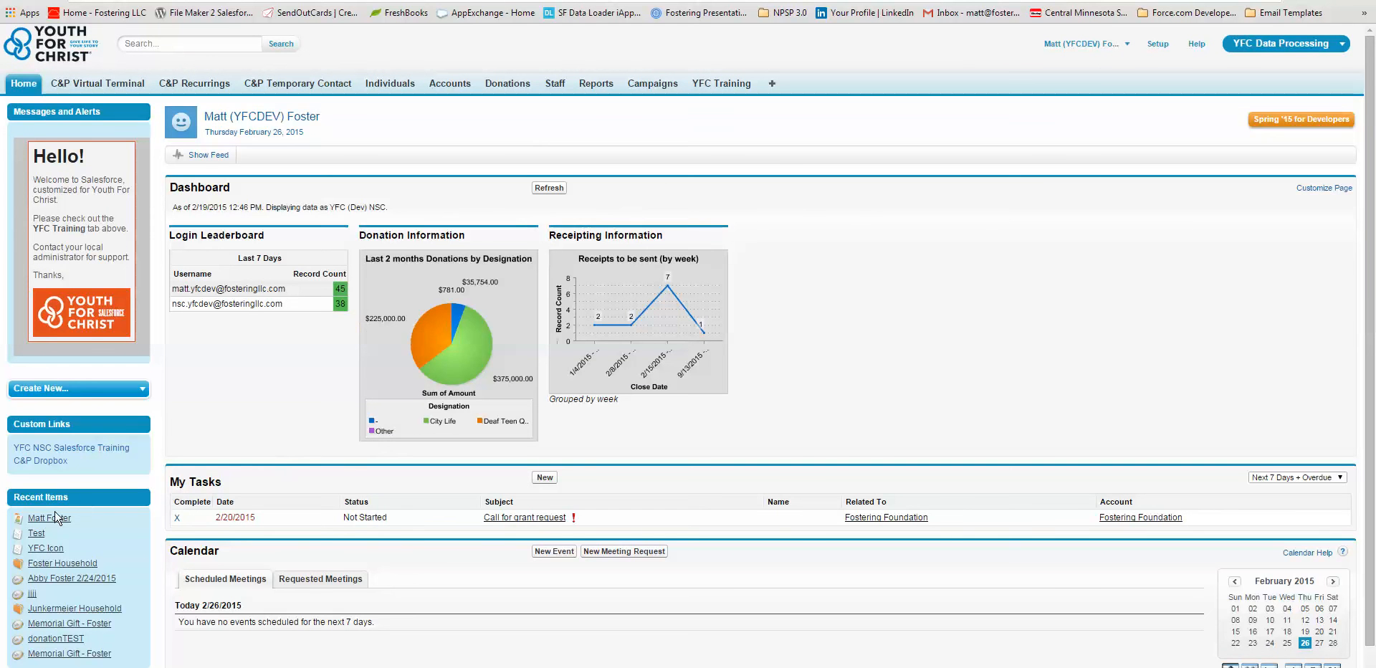
left_click(49, 518)
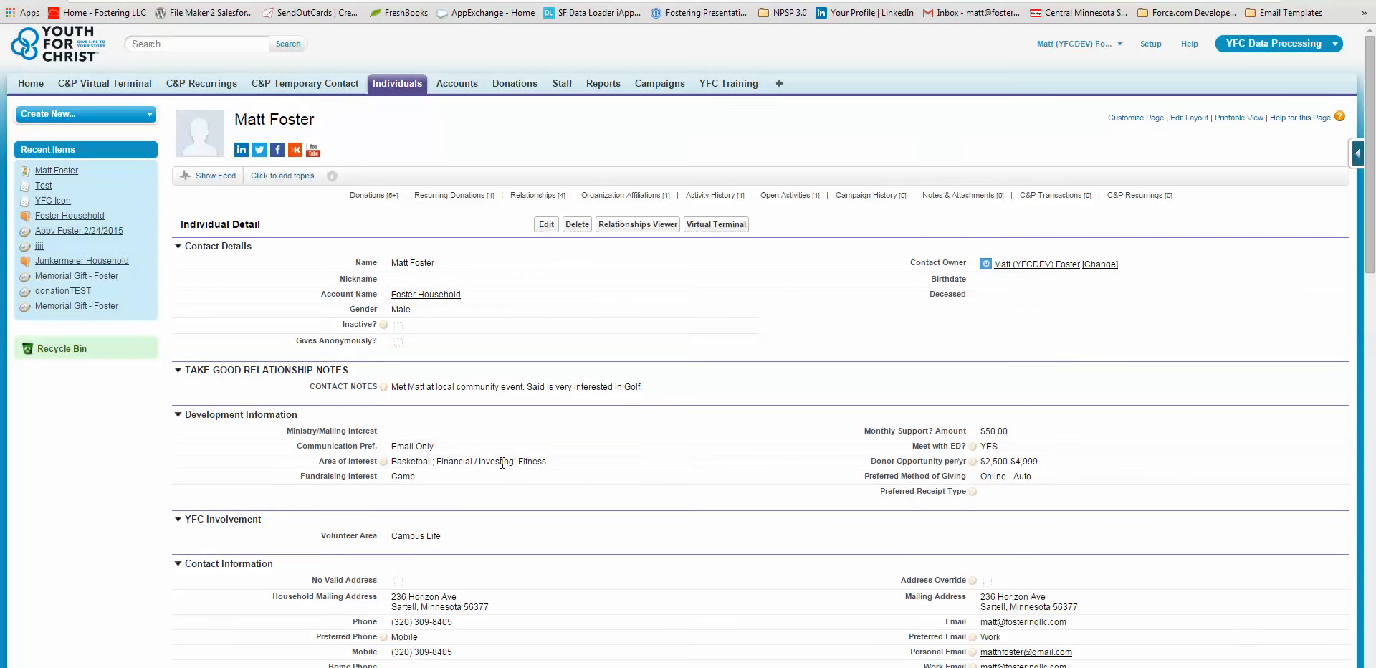
double_click(409, 431)
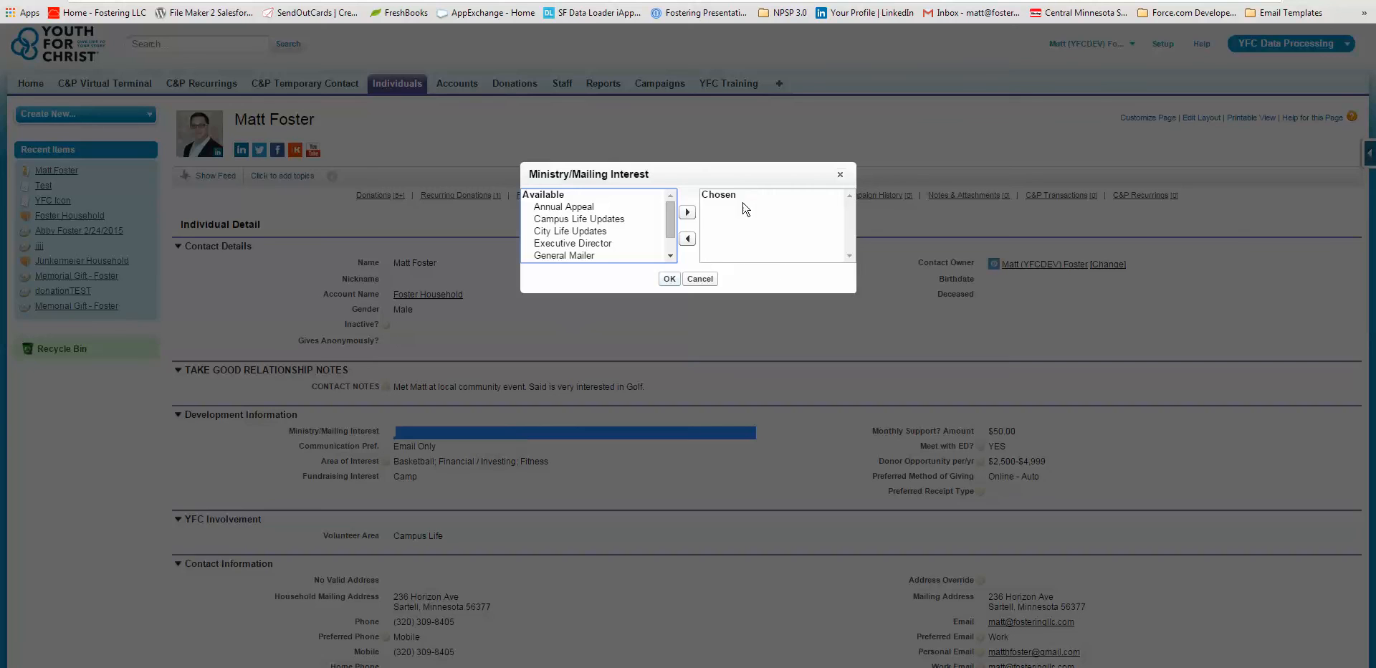
scroll(631, 240, "down", 1)
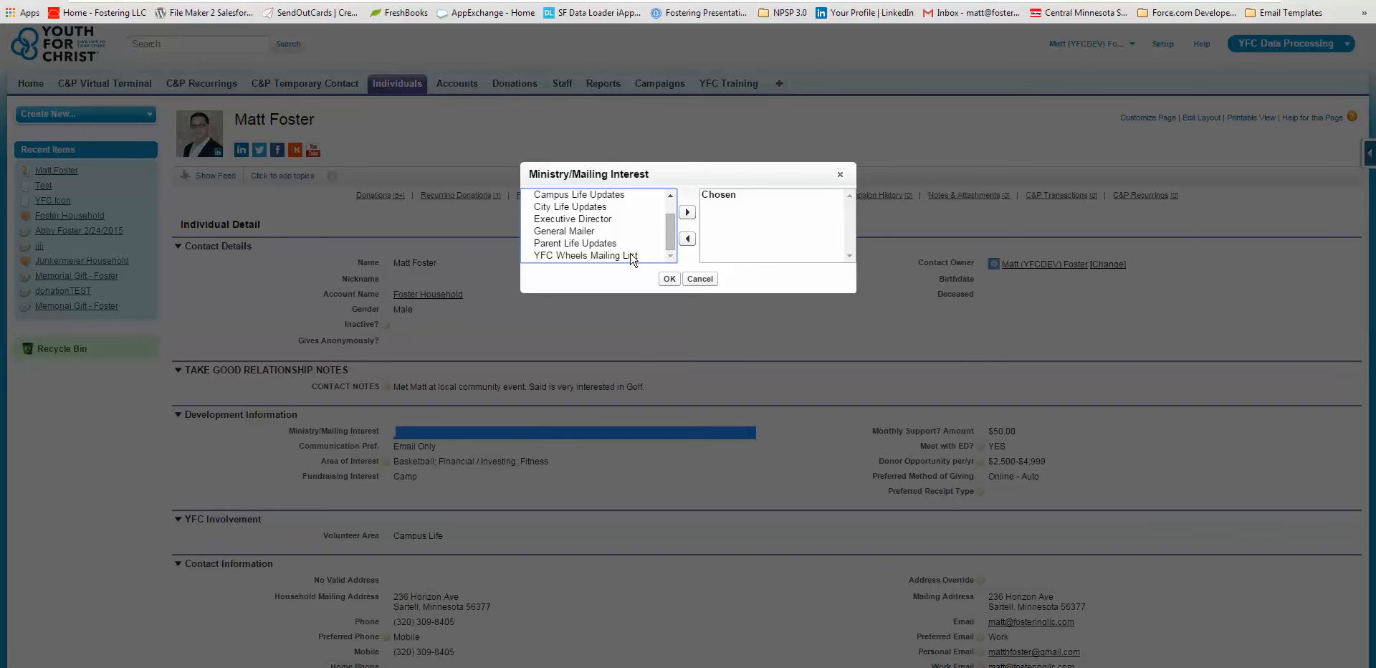
left_click(632, 257)
left_click(687, 212)
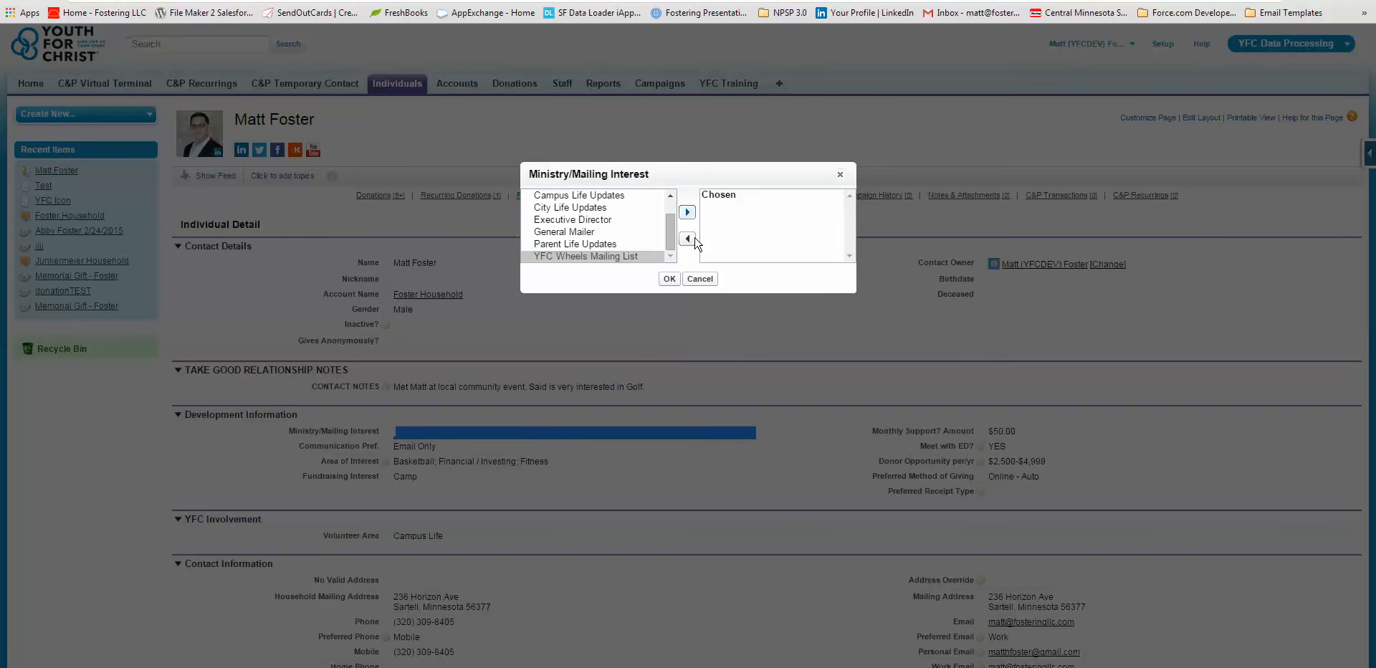
left_click(658, 280)
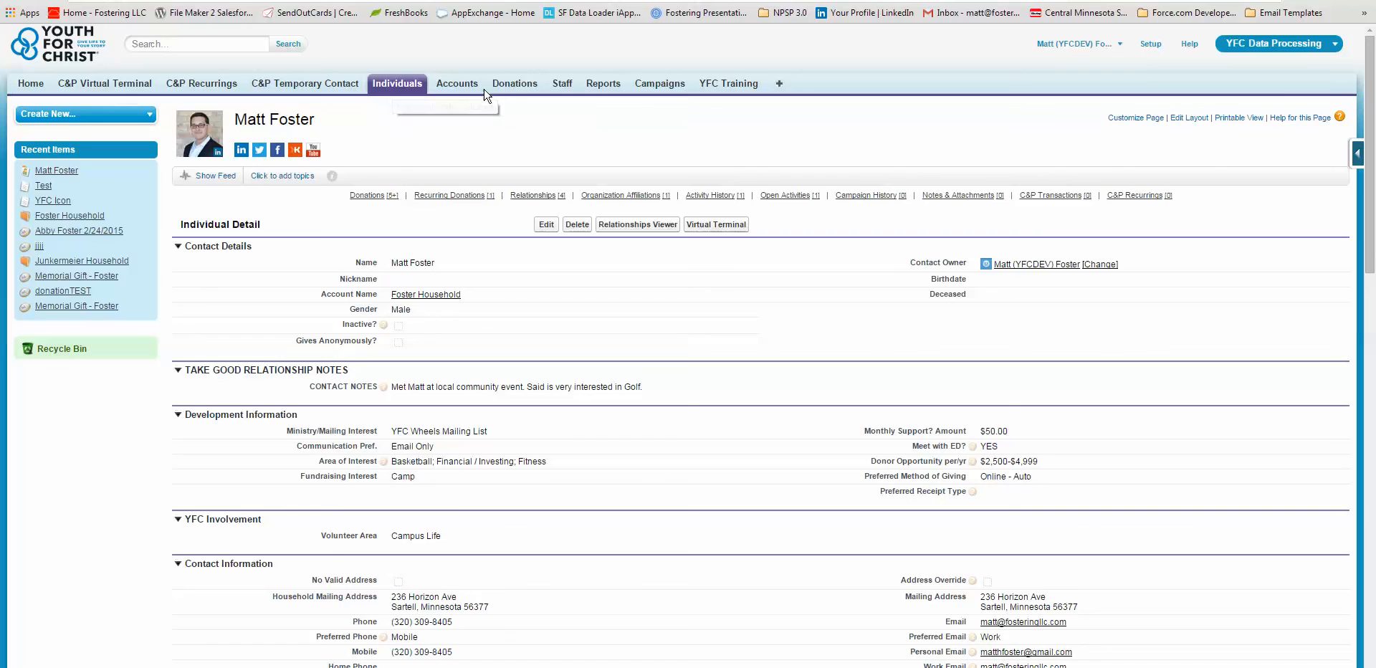
Step: Open the recent donation record dated 2/24/2015 and bring up its quick setup links
left_click(77, 231)
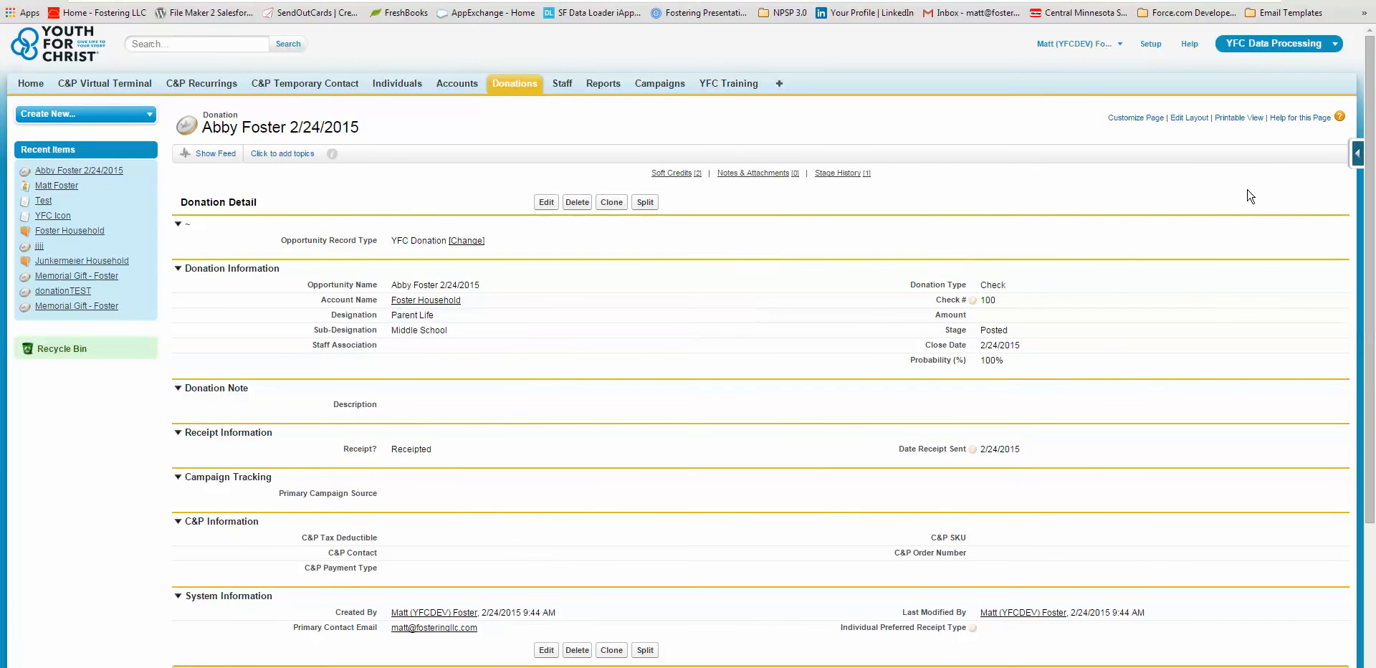
left_click(1358, 154)
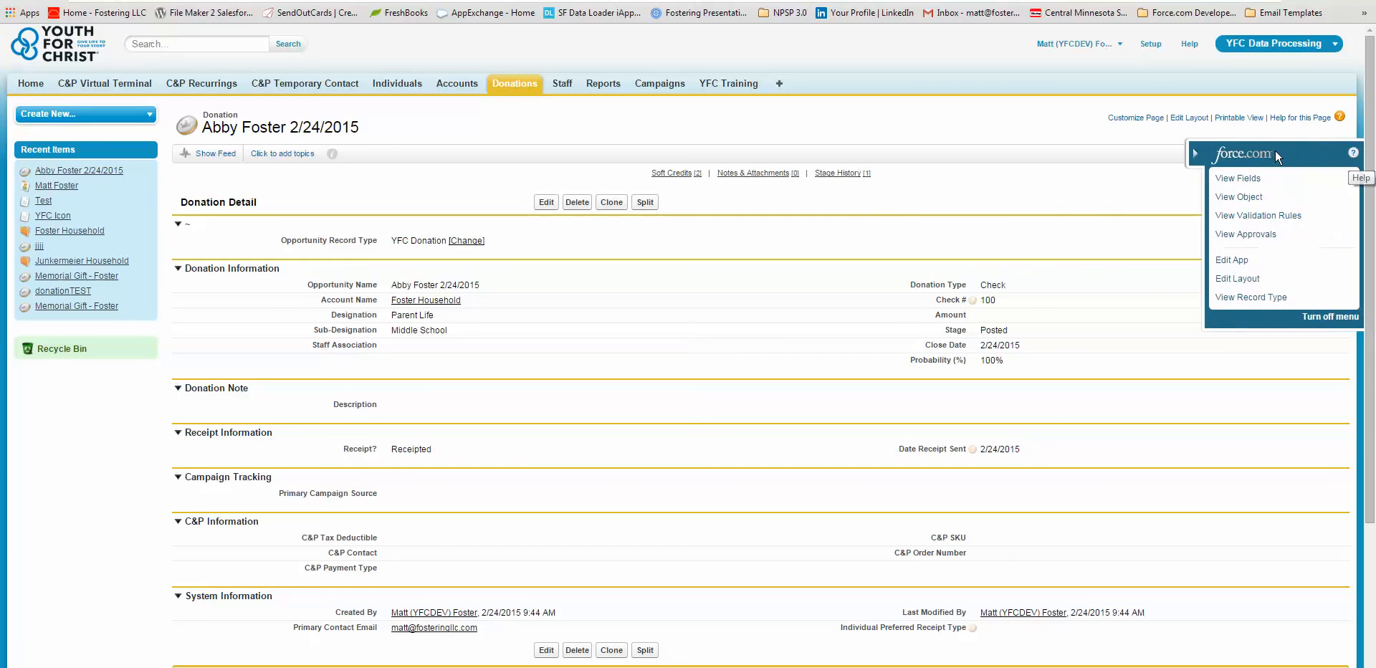